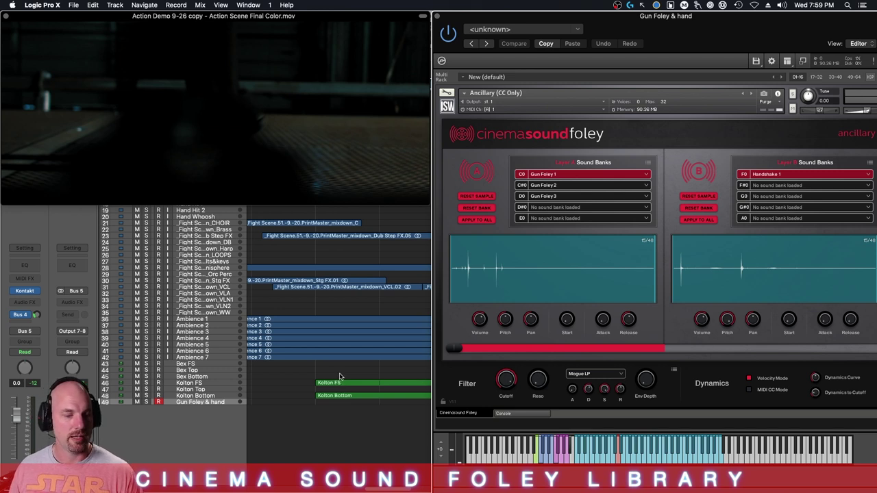
# Step: Play the action scene to hear the loaded Cinema Sound Foley gun sounds against the picture
pyautogui.press('space')
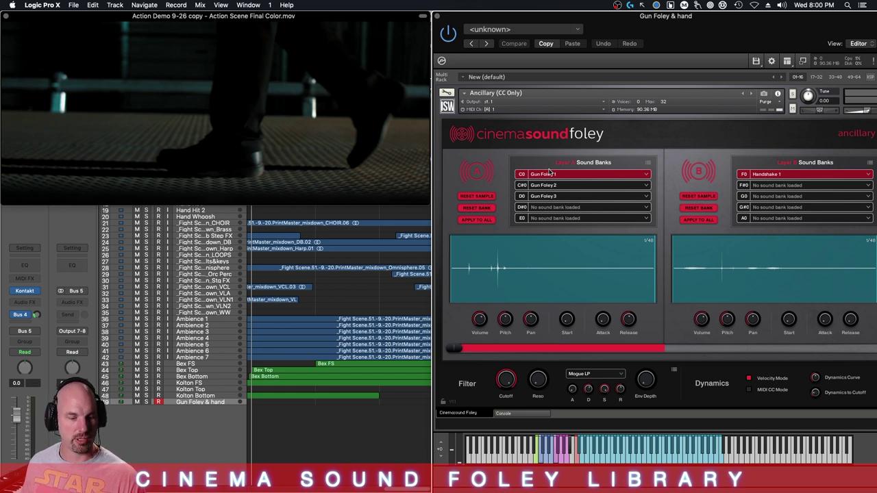
# Step: Record a live gun foley performance on track 49 in time with the movie
pyautogui.press('r')
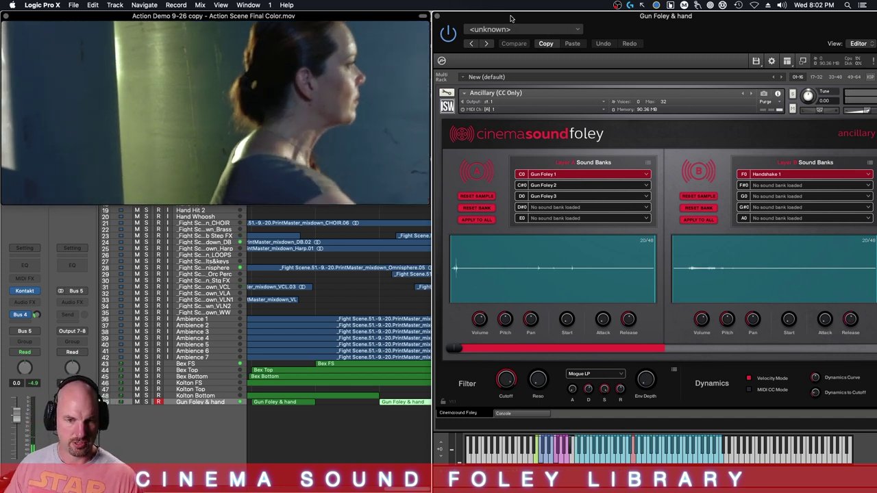
# Step: Open the recorded Gun Foley & hand region in the Piano Roll
pyautogui.moveTo(511, 18); pyautogui.dragTo(831, 29)
pyautogui.moveTo(384, 455); pyautogui.dragTo(521, 405)
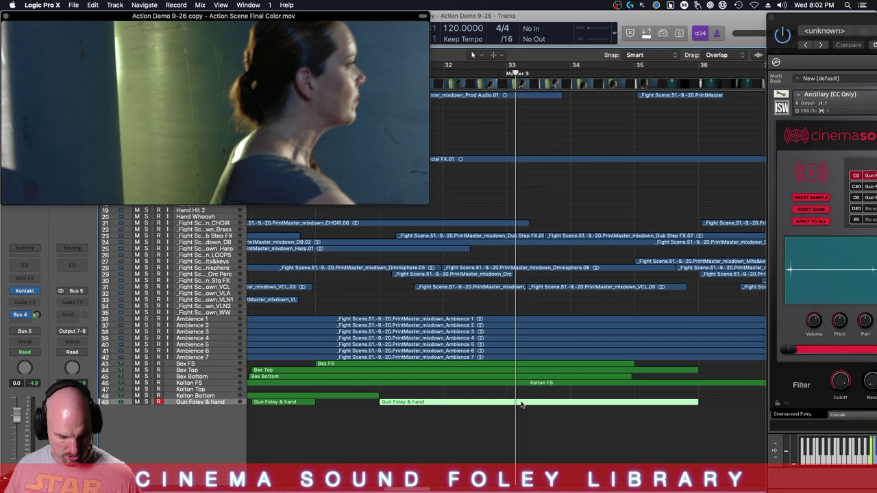
pyautogui.doubleClick(482, 405)
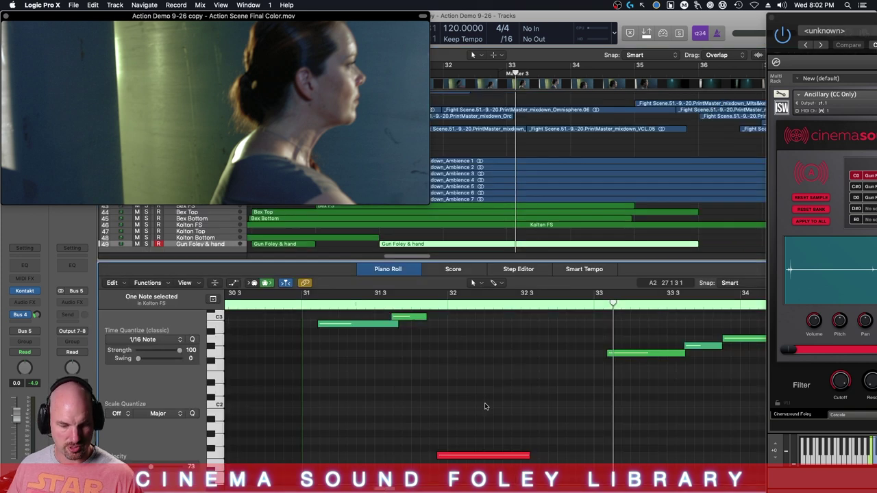
# Step: Shift the long red note slightly later and replay, auditioning the Gun Foley 3 bank
pyautogui.click(471, 457)
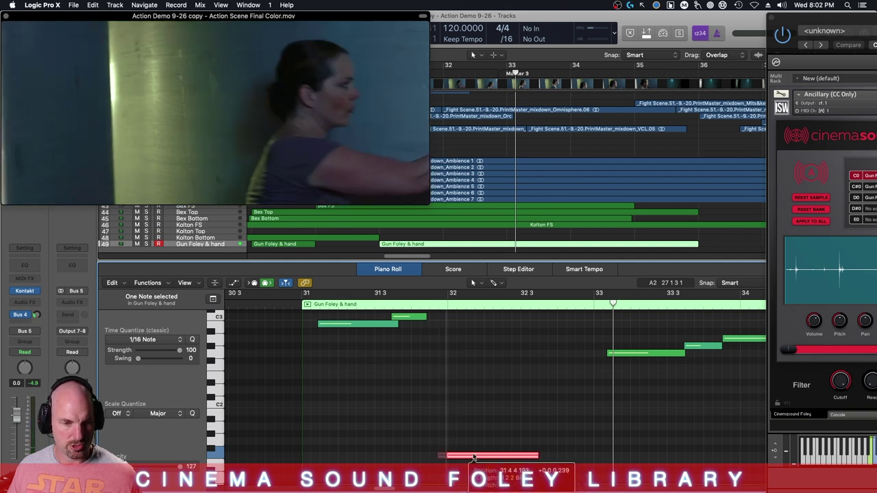
pyautogui.moveTo(473, 458); pyautogui.dragTo(480, 457)
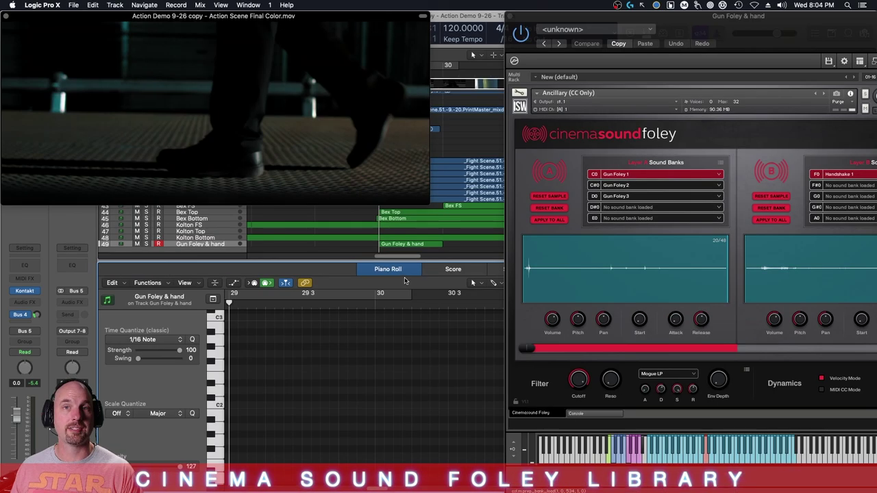
pyautogui.press('space')
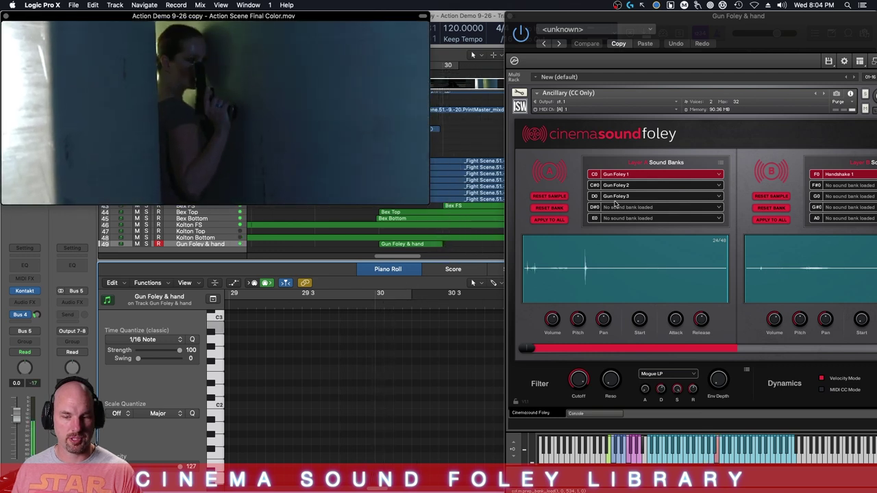
pyautogui.click(619, 197)
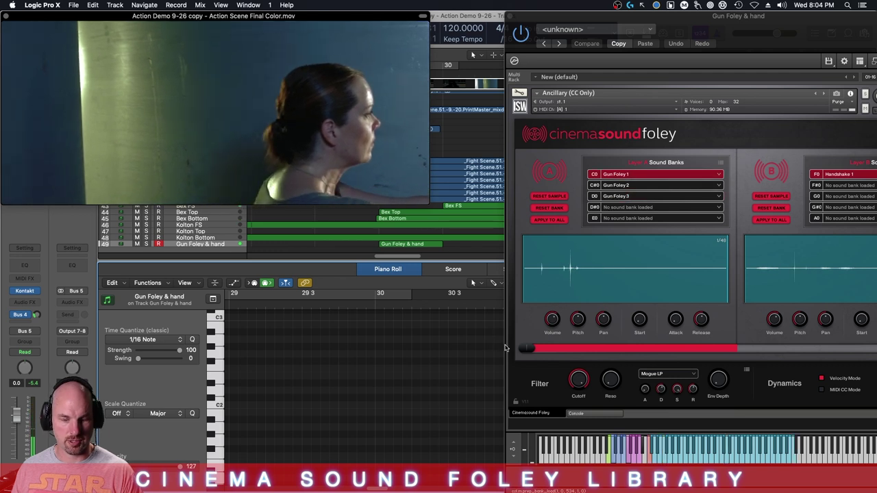
# Step: Hide Kontakt, select the low notes and replay the passage from the region start
pyautogui.press('v')
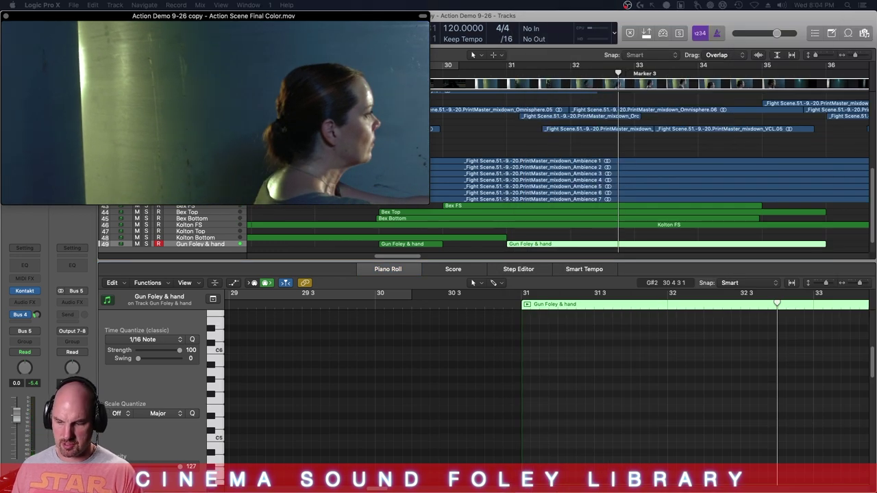
pyautogui.click(602, 244)
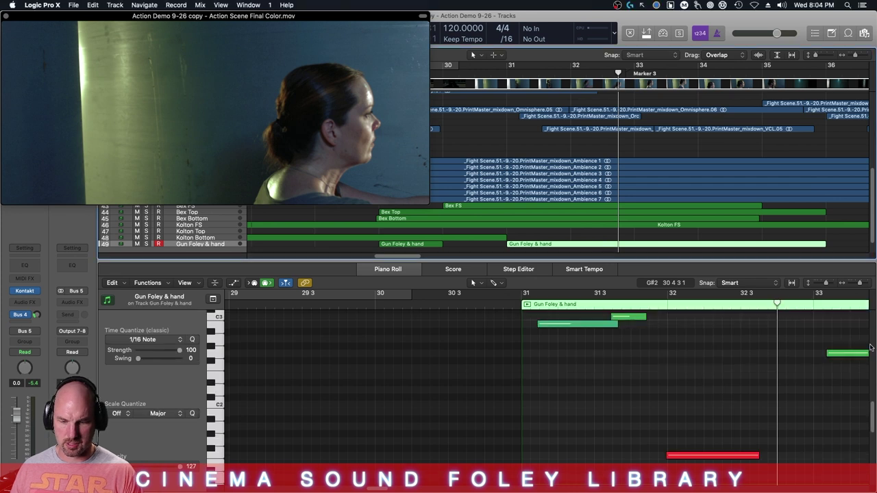
pyautogui.click(717, 455)
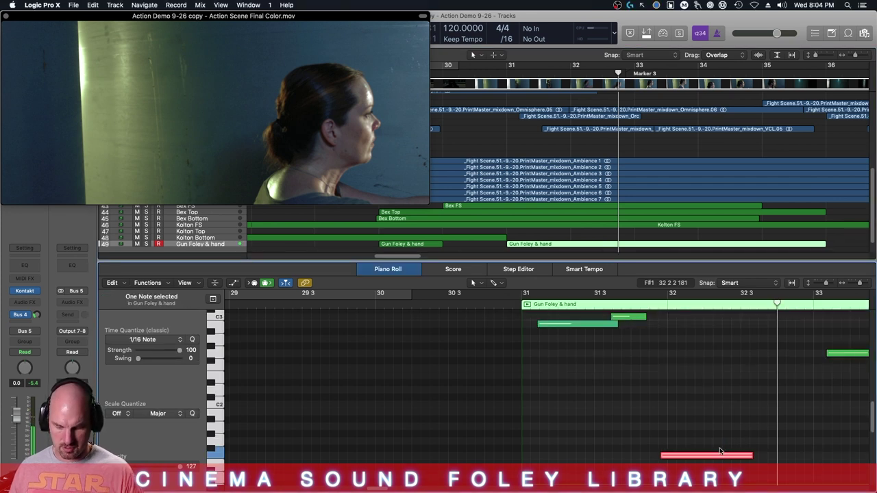
pyautogui.hotkey('shift', 'space')
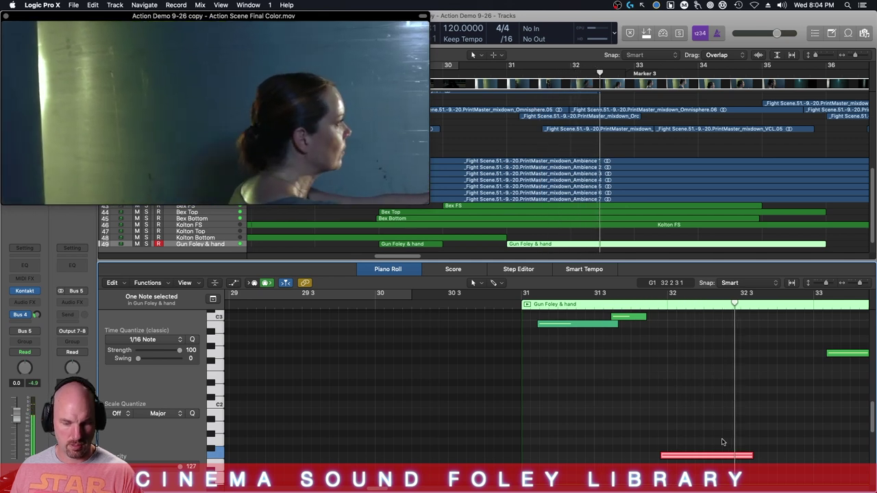
pyautogui.press('space')
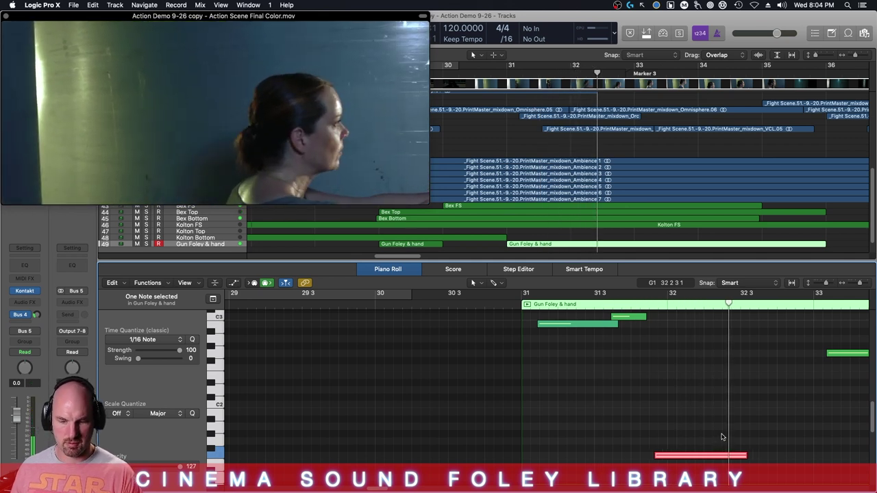
pyautogui.hotkey('shift', 'space')
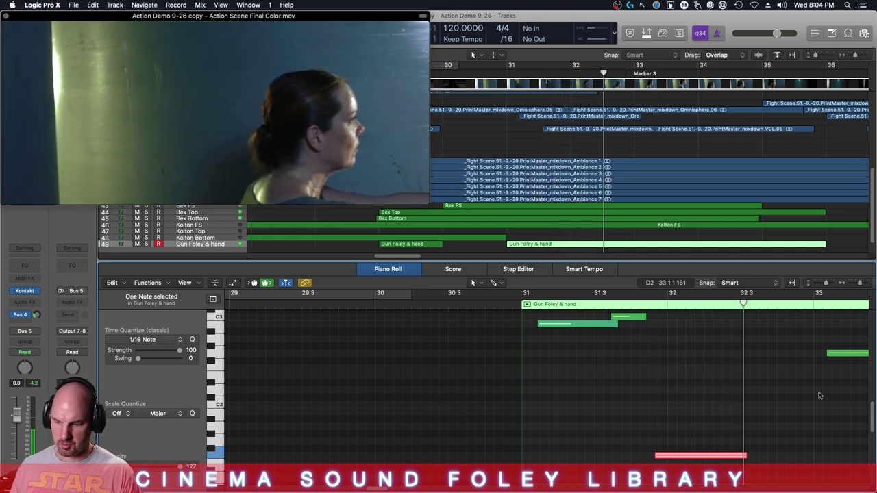
# Step: Move the small C#0 key-switch note to a different key and select the upper D3 note
pyautogui.scroll(-5, 873, 411)
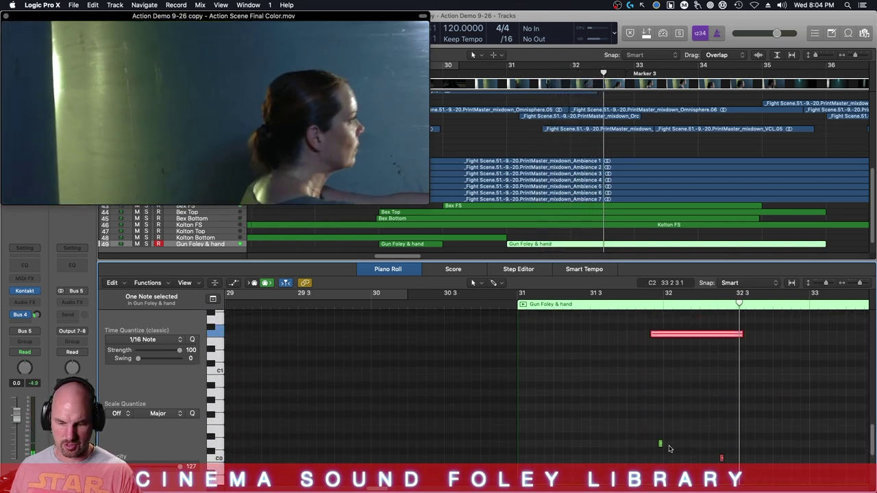
pyautogui.moveTo(675, 453); pyautogui.dragTo(679, 454)
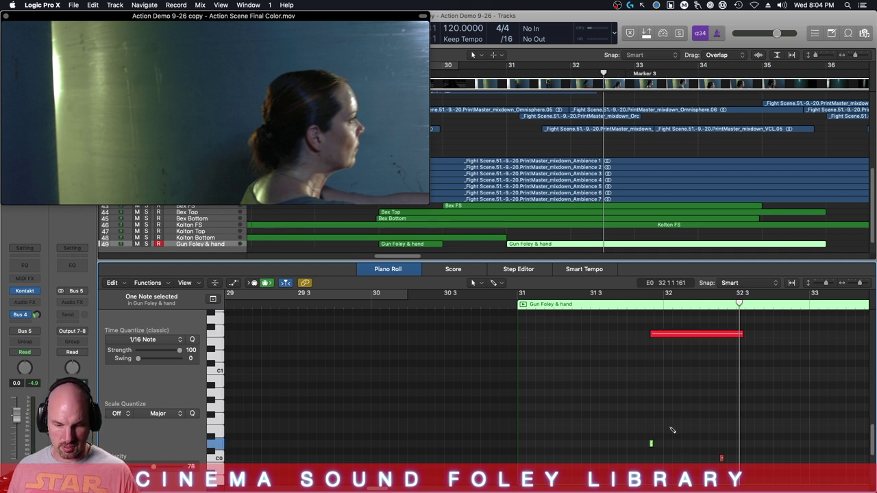
pyautogui.moveTo(873, 445); pyautogui.dragTo(874, 421)
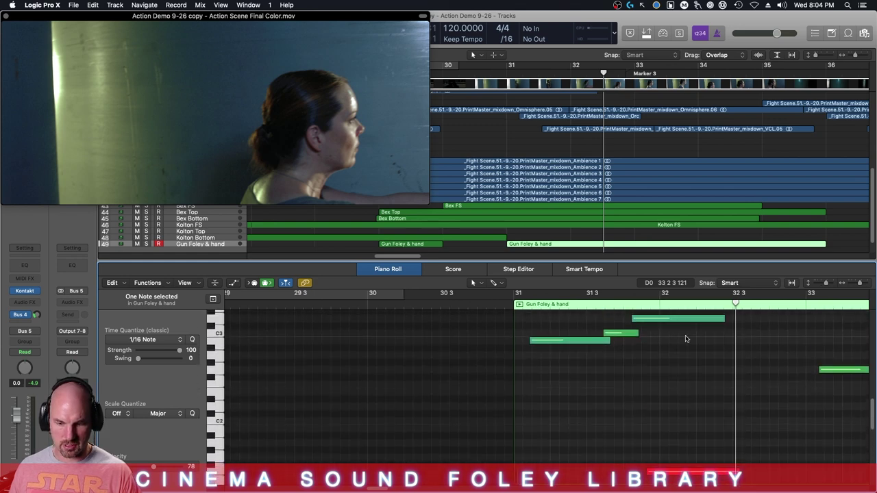
pyautogui.click(707, 320)
pyautogui.scroll(-5, 873, 413)
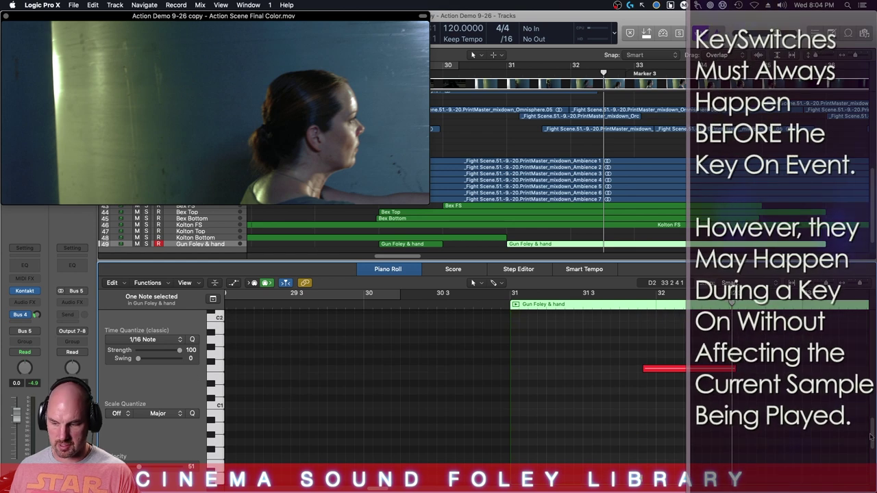
pyautogui.scroll(-3, 871, 437)
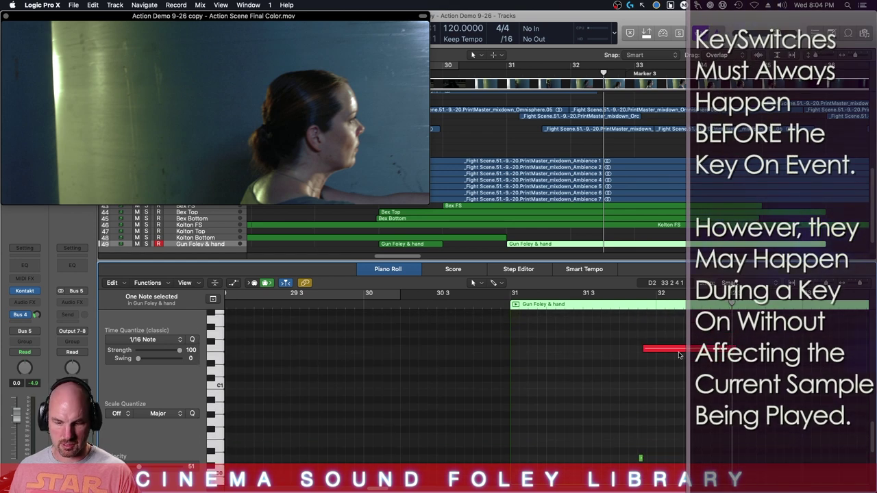
pyautogui.scroll(2, 873, 439)
pyautogui.scroll(3, 871, 436)
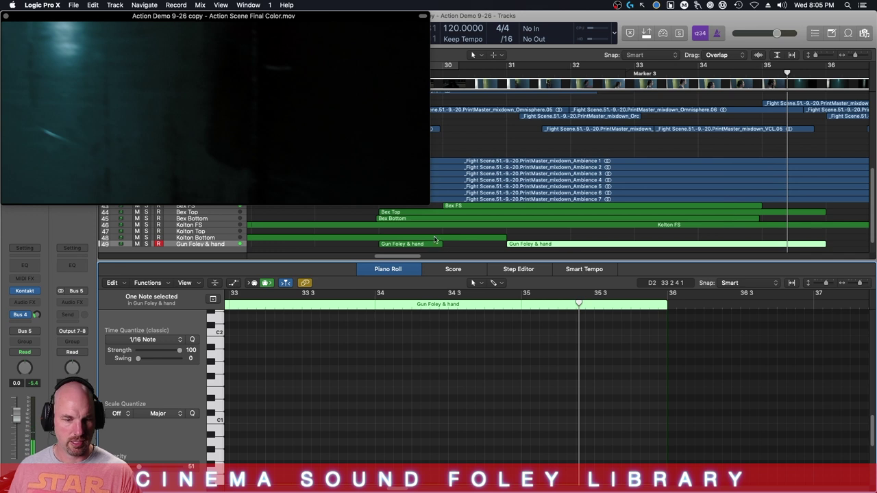
# Step: Close the Piano Roll and rewind the playhead to an earlier bar
pyautogui.click(394, 271)
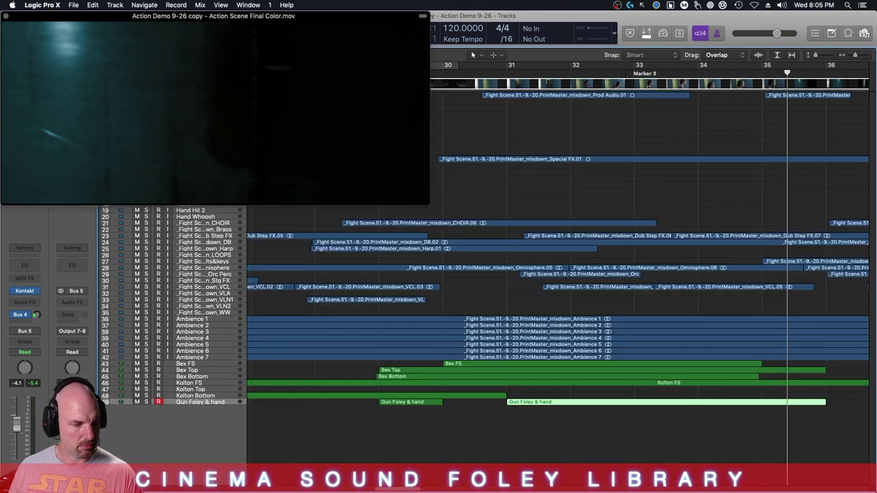
pyautogui.press(',')
pyautogui.press(',')
pyautogui.press(',')
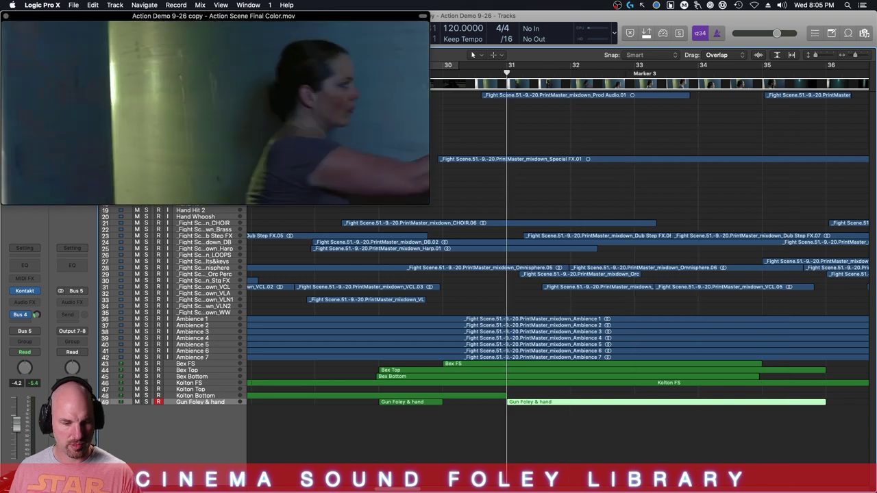
pyautogui.press(',')
pyautogui.press(',')
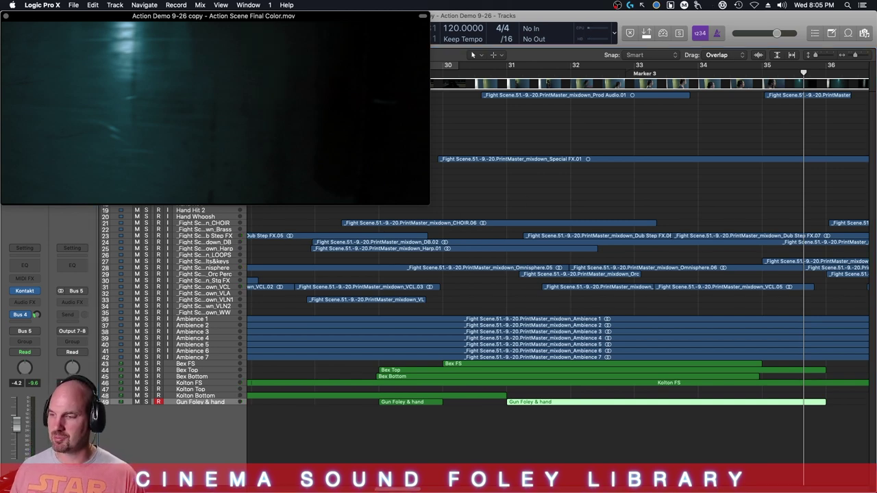
# Step: Browse the C0 slot's sound bank list in Cinema Sound Foley, keeping Gun Foley 1–3 and Handshake 1
pyautogui.press('v')
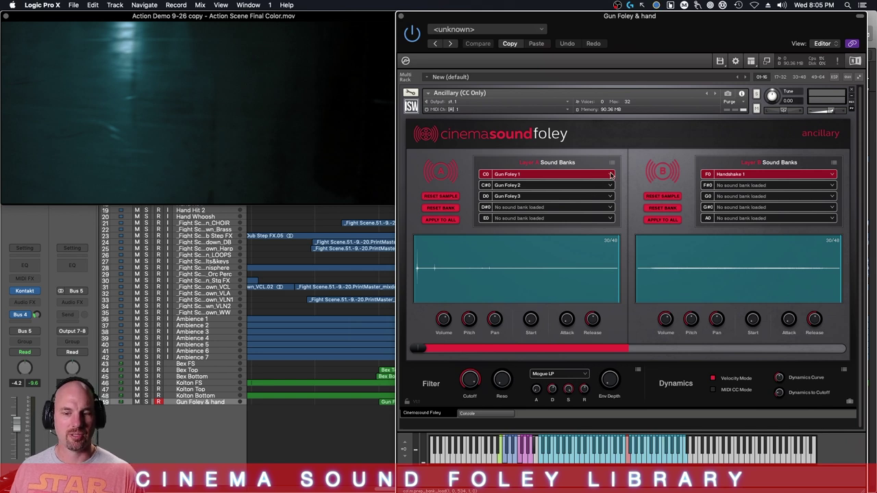
pyautogui.click(611, 175)
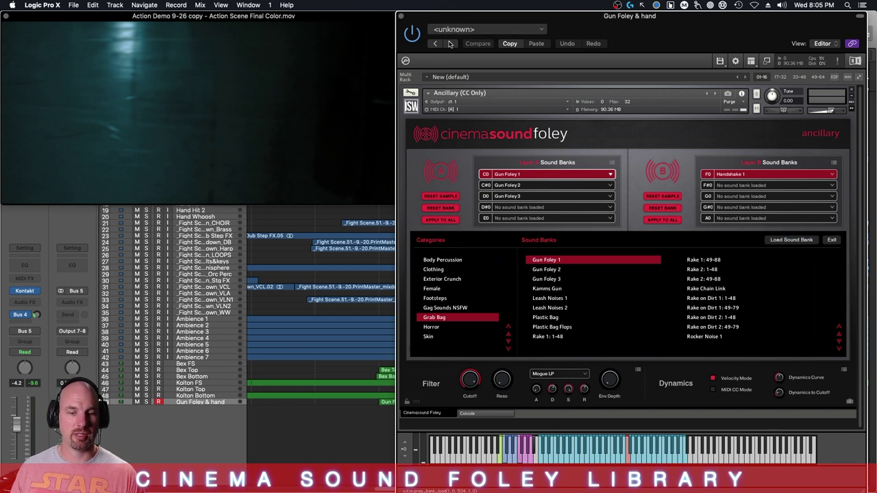
pyautogui.click(832, 241)
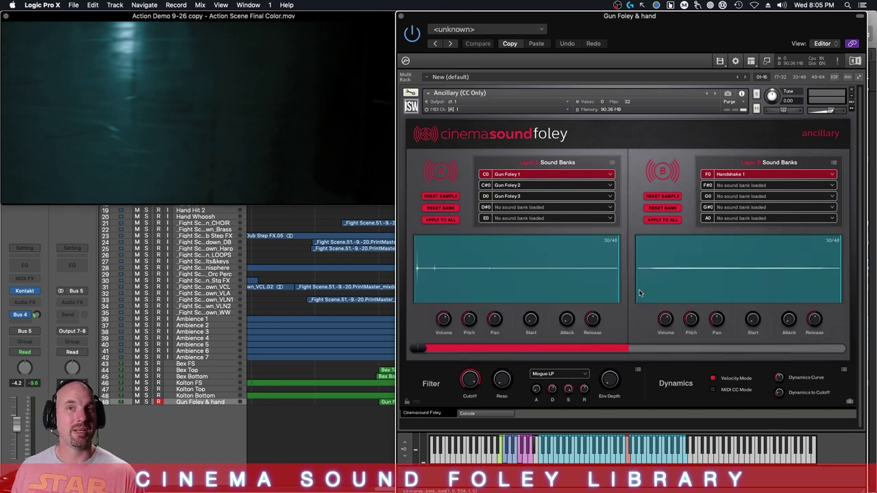